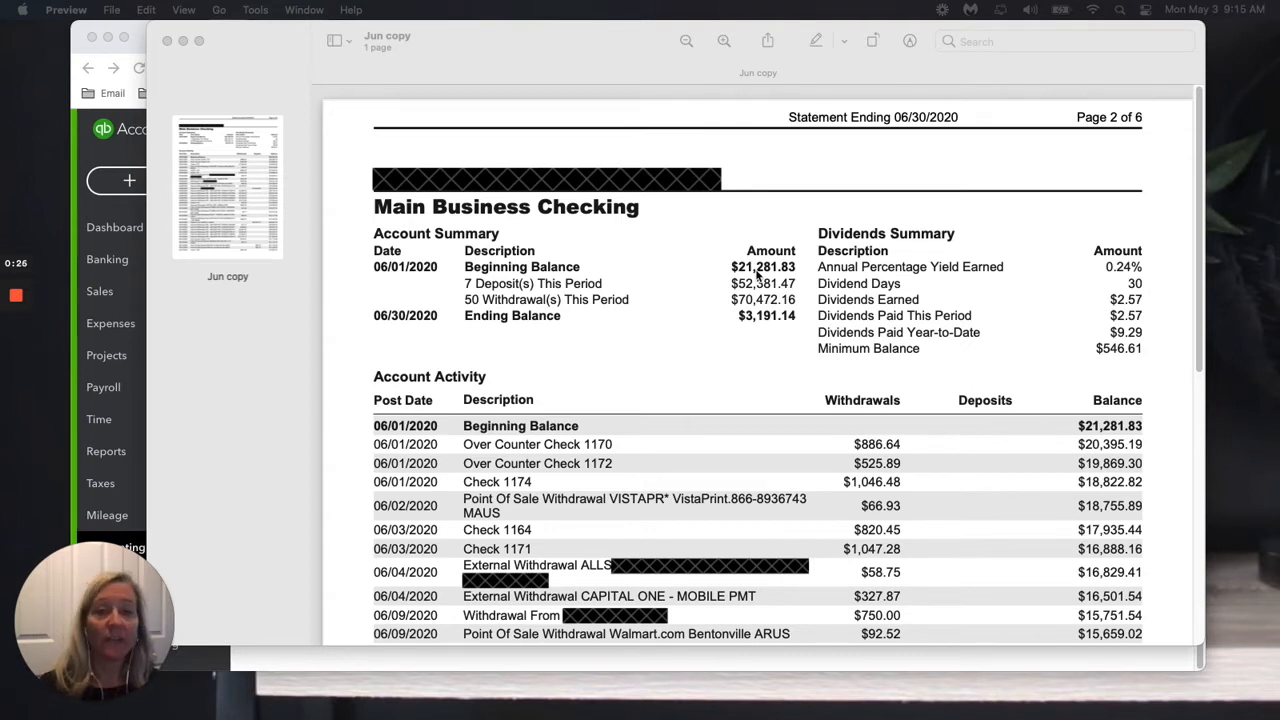
Step: Move the bank statement window out of the way and open the Reconcile tool in QuickBooks
left_click(144, 44)
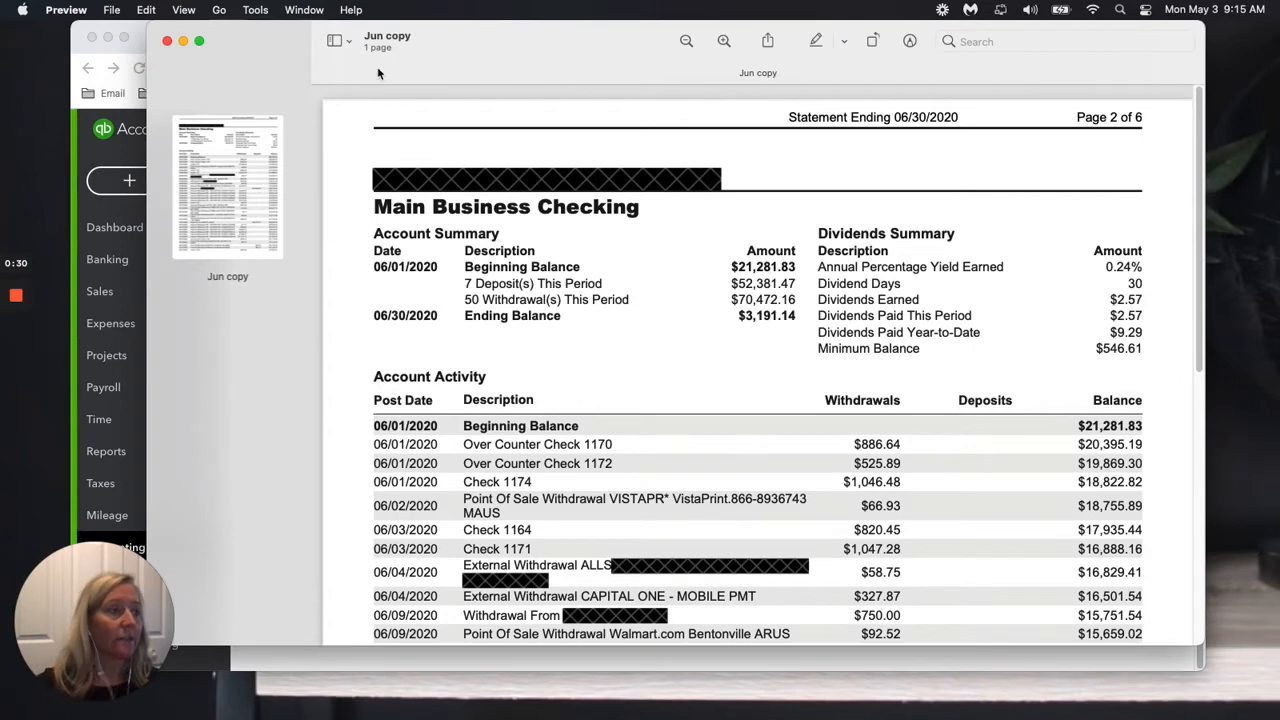
left_click_drag(487, 60, 0, 281)
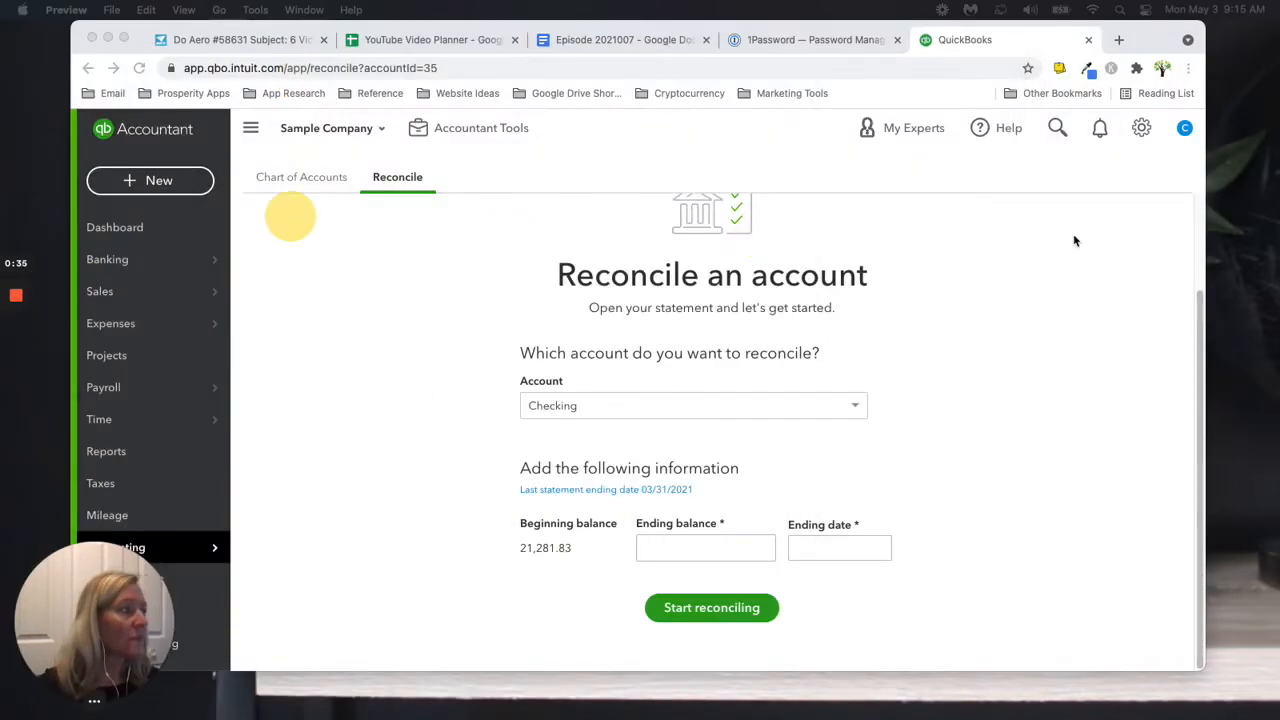
left_click(1145, 133)
left_click(1142, 129)
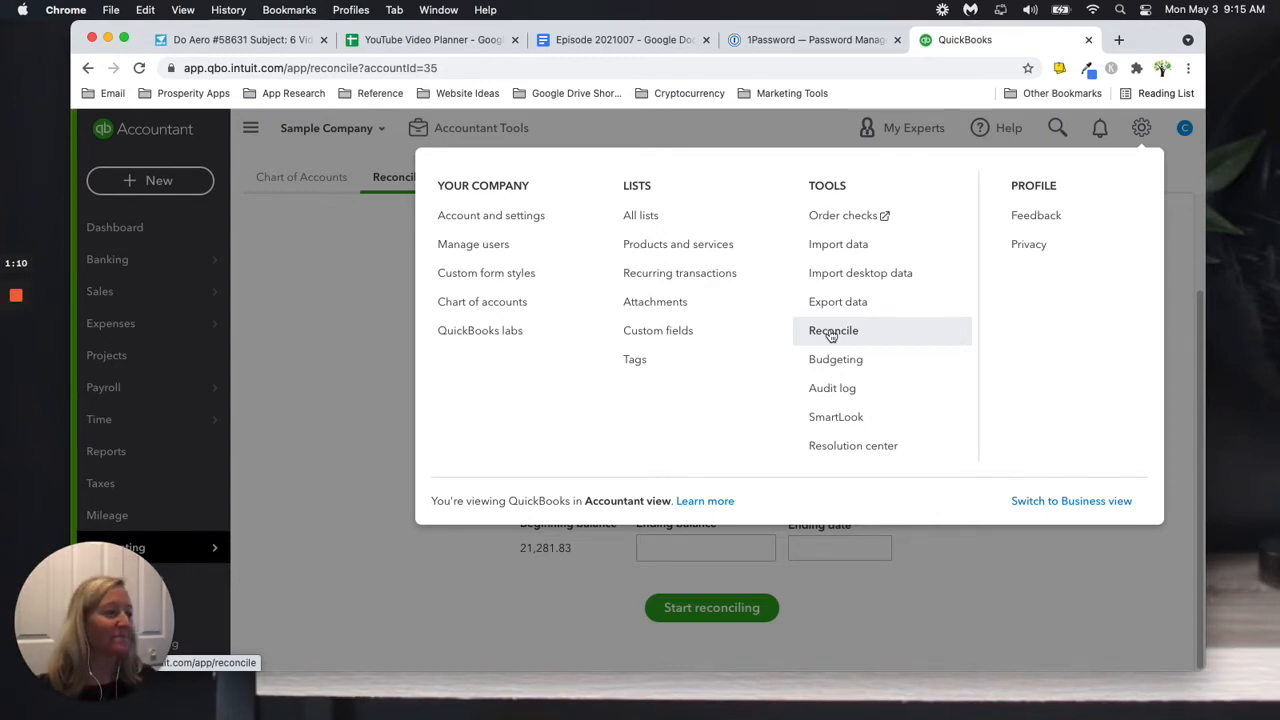
left_click(830, 334)
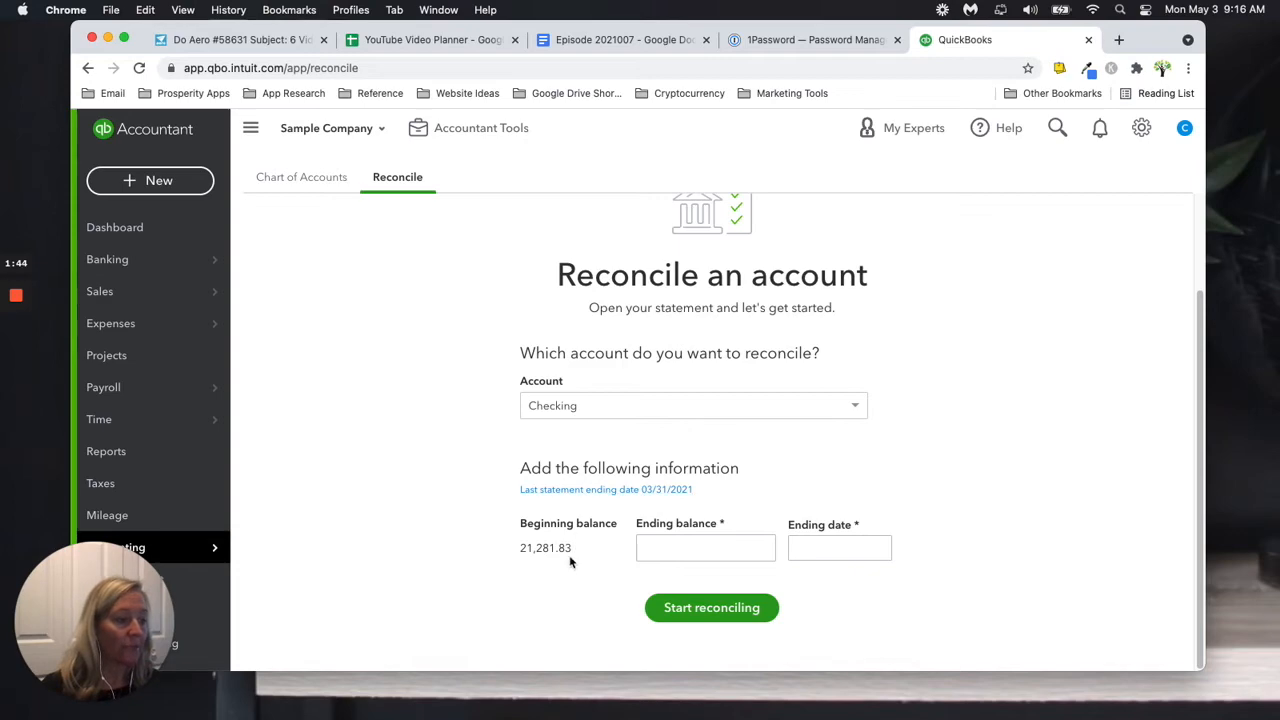
Step: Consult the June bank statement and enter its ending balance of 3191.14 for the Checking reconciliation
left_click_drag(0, 240, 606, 106)
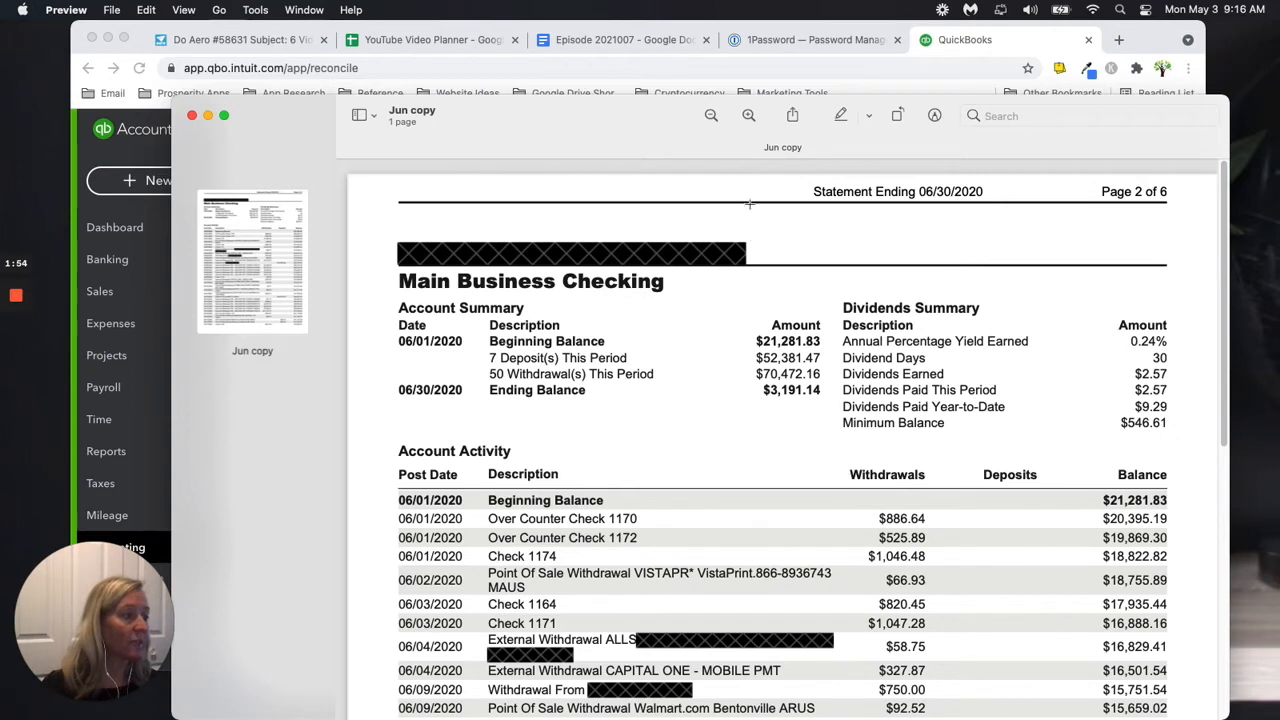
left_click_drag(749, 187, 690, 182)
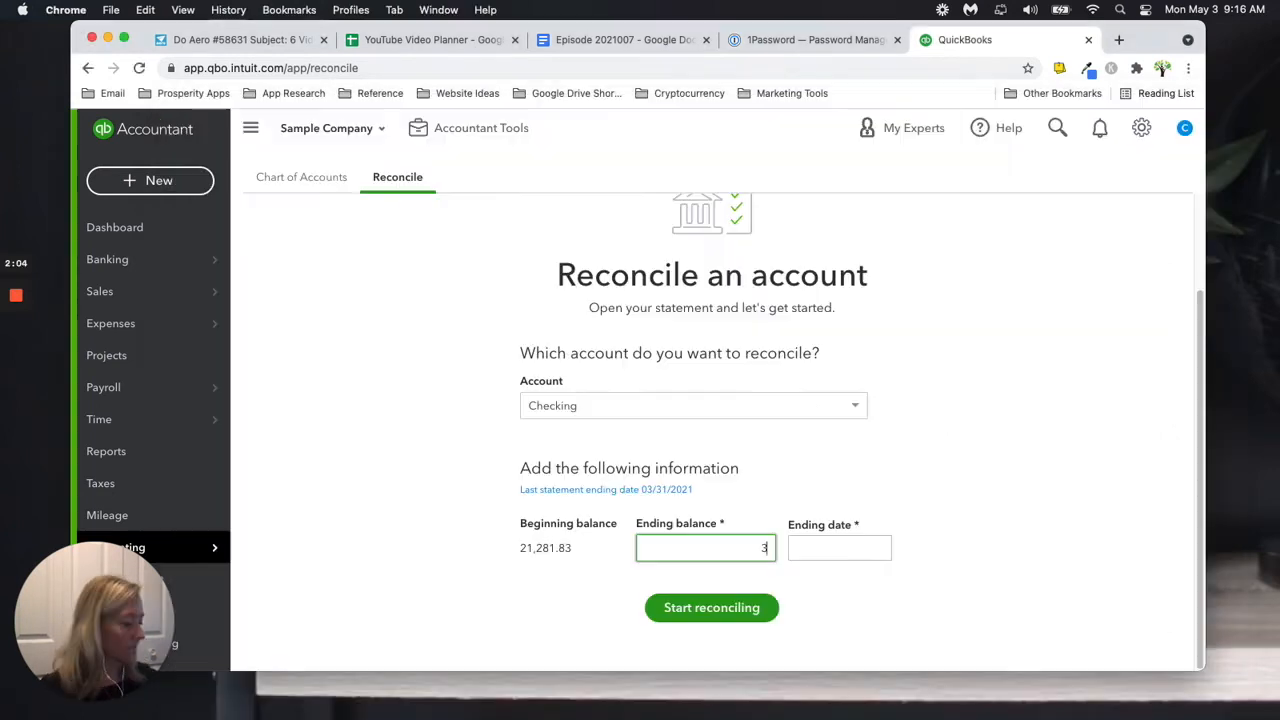
type("3191.14")
key("Tab")
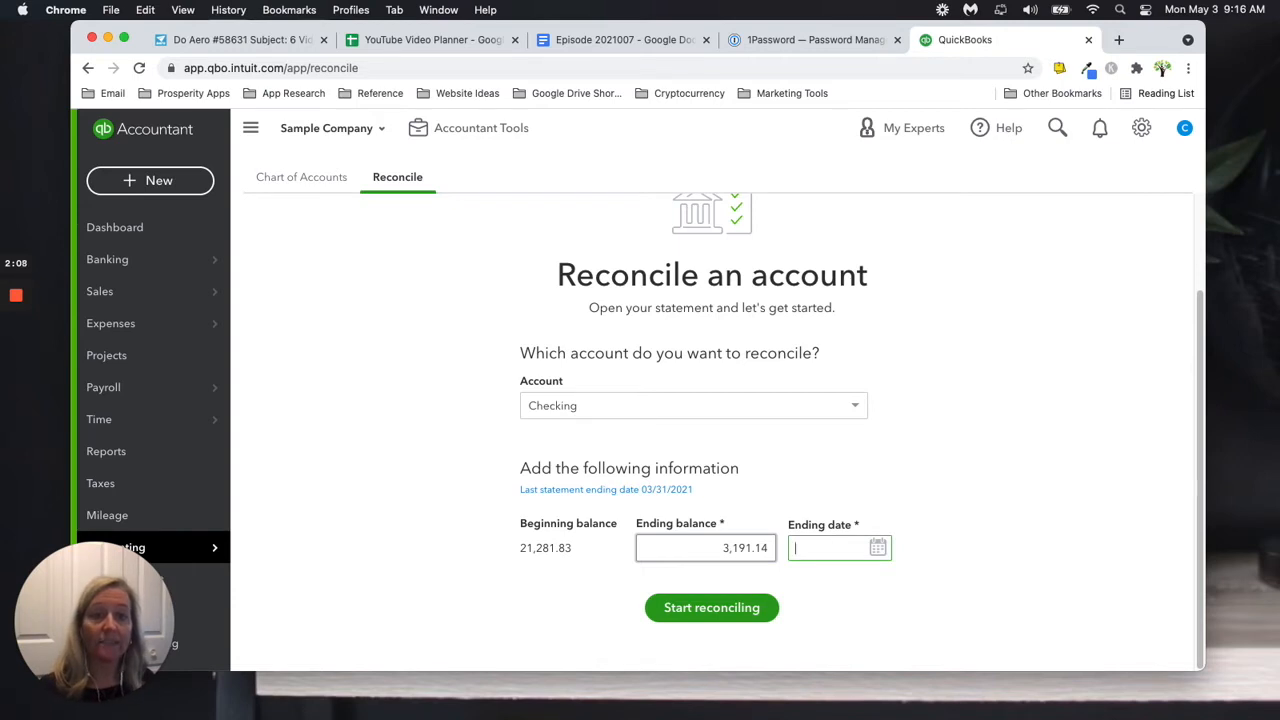
Step: Set the statement ending date to 043021 and start reconciling the Checking account
type("043020")
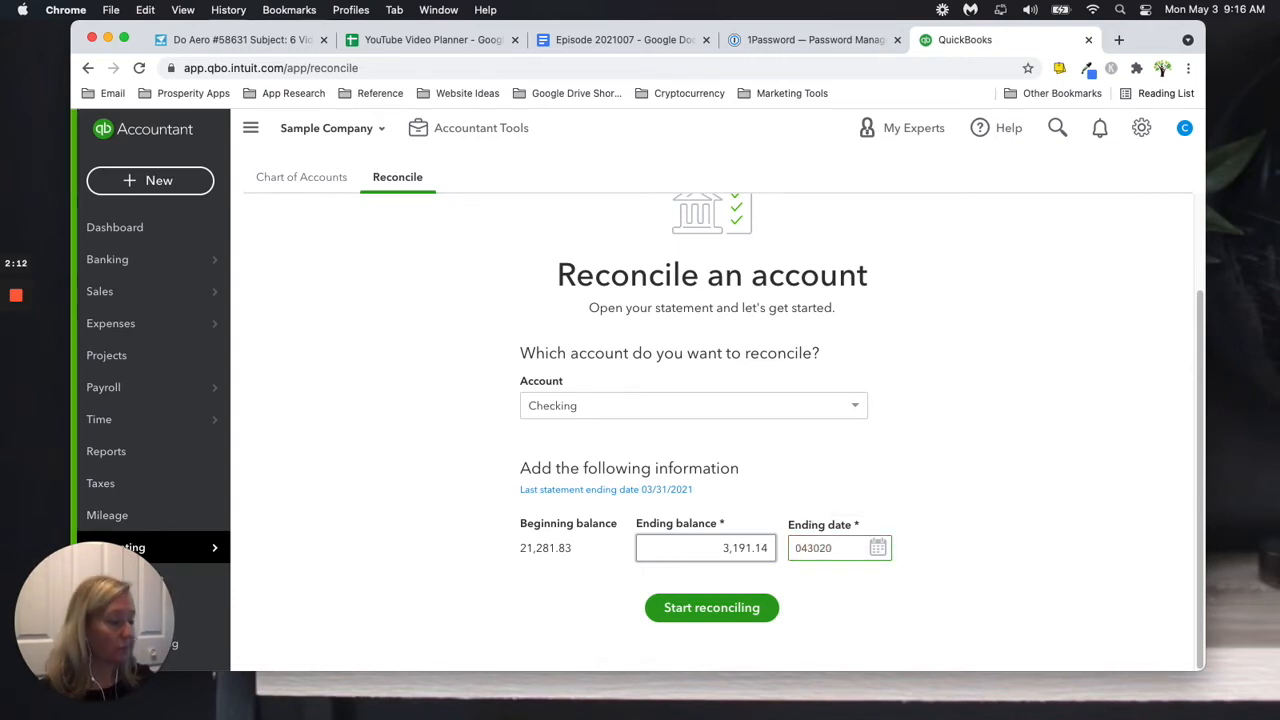
key("BackSpace")
type("1")
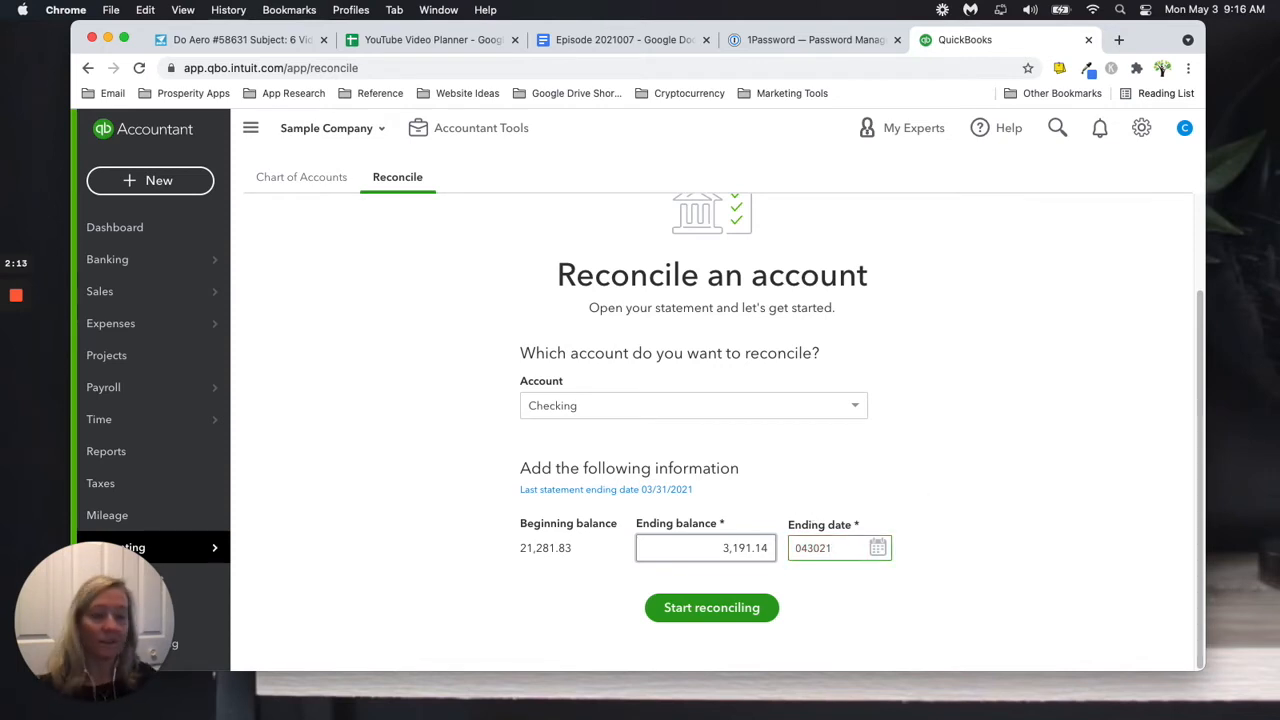
left_click(713, 607)
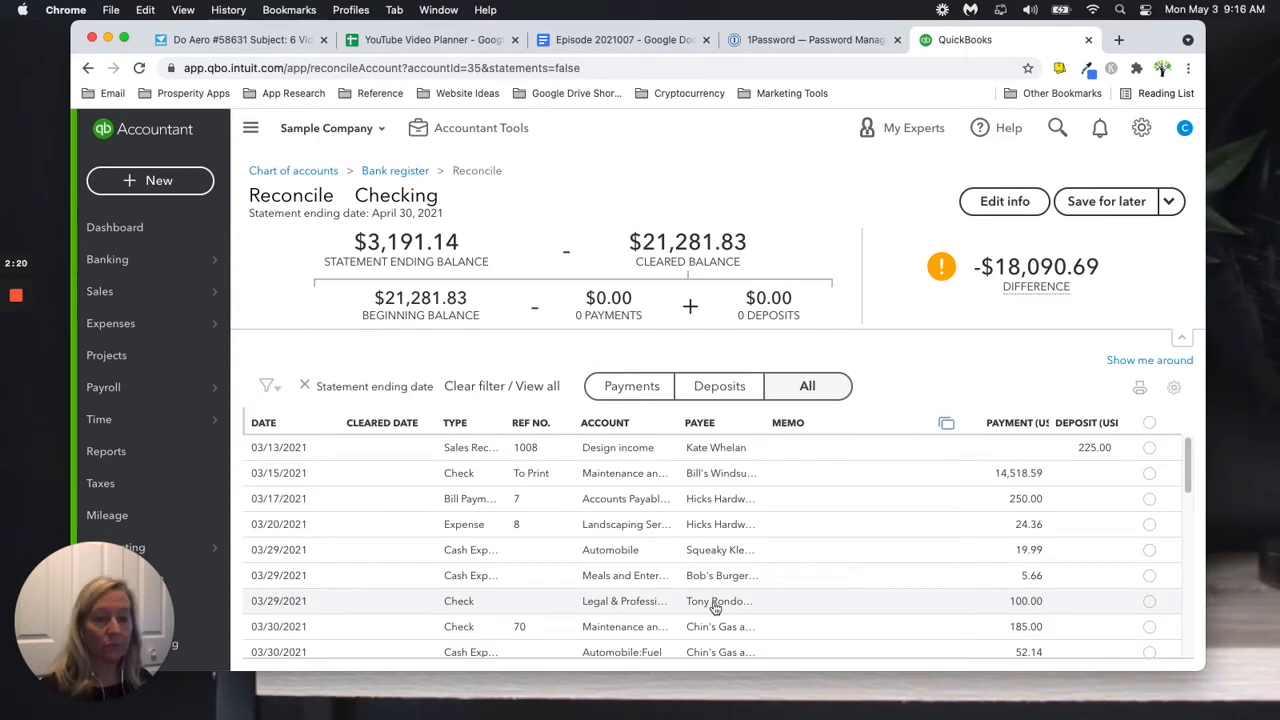
Step: Bring up the bank statement, then mark the 03/17 bill payment of 250.00 and the 03/20 expense of 24.36 as cleared in QuickBooks
left_click_drag(0, 150, 225, 24)
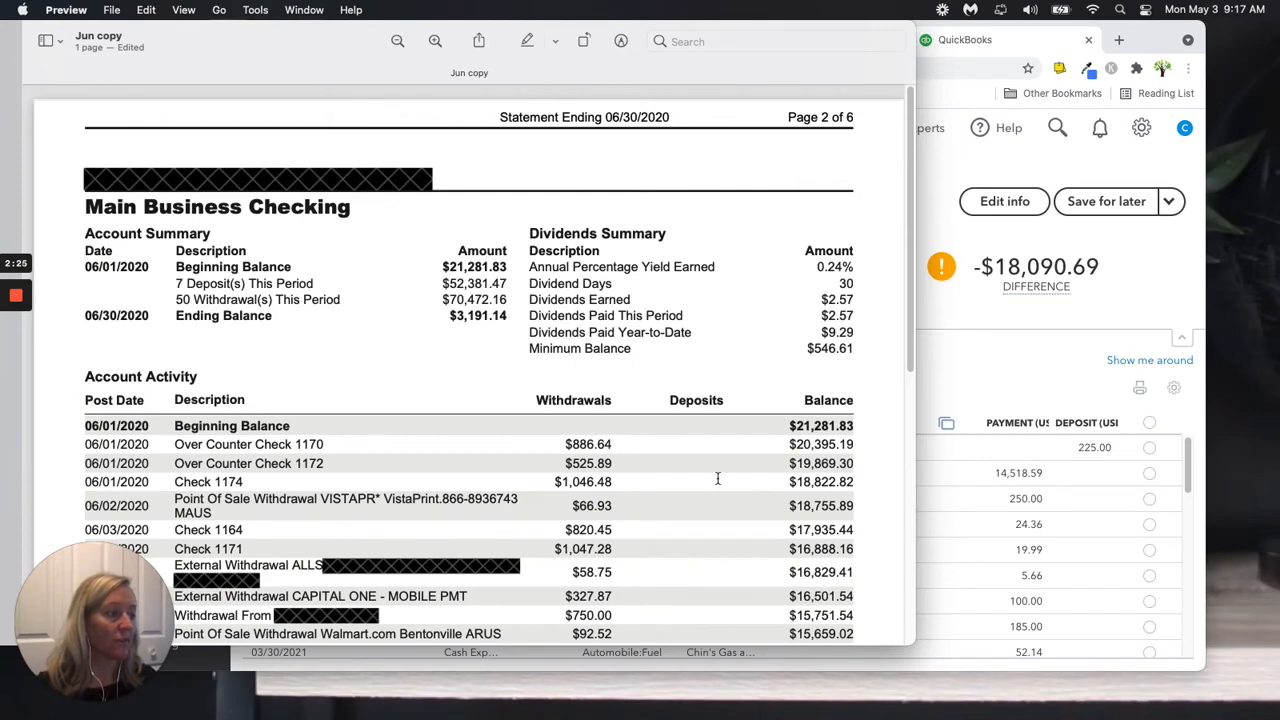
left_click(1155, 503)
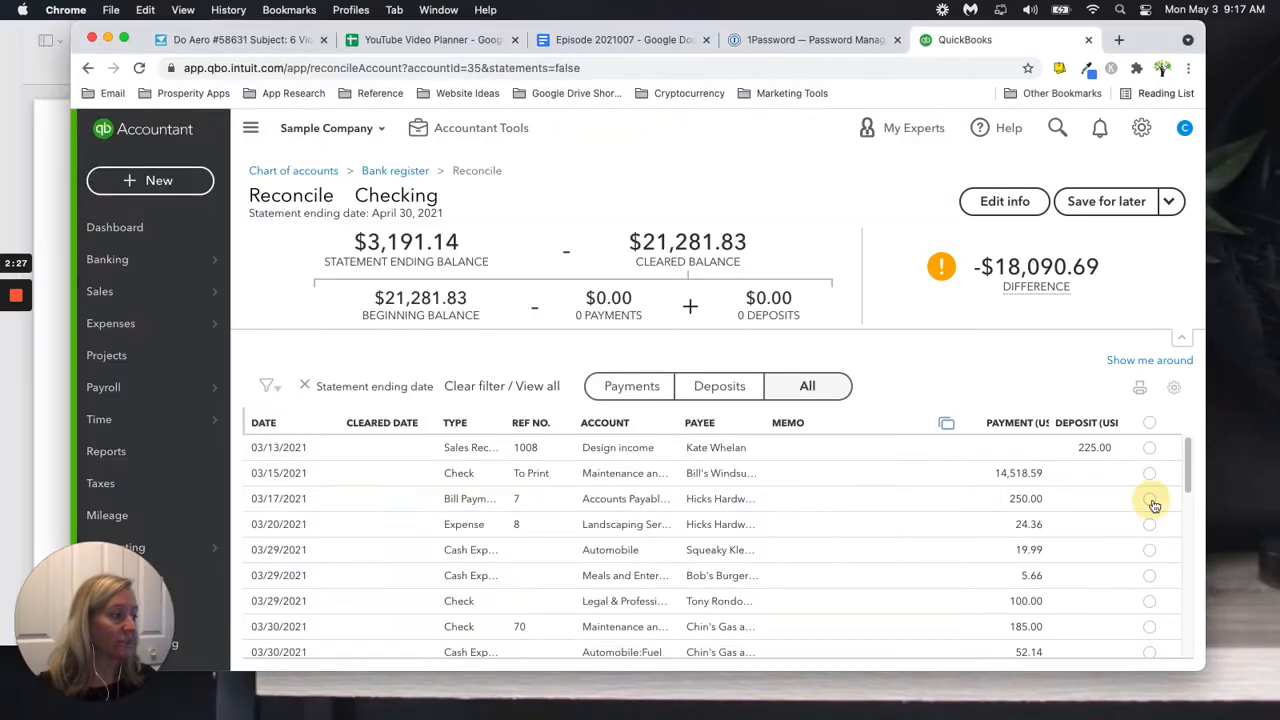
left_click(1150, 524)
left_click(1151, 499)
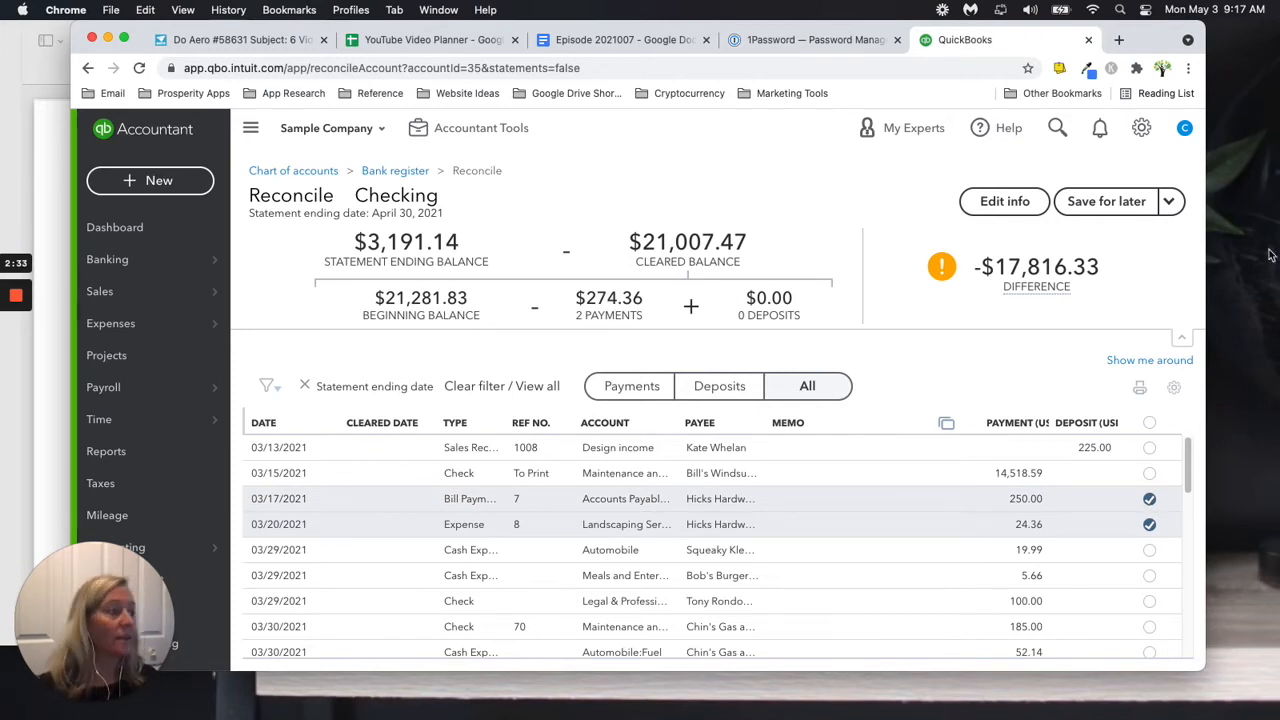
Step: Mark all transactions in the reconciliation list as cleared and accept the select-all confirmation
mouse_move(1078, 264)
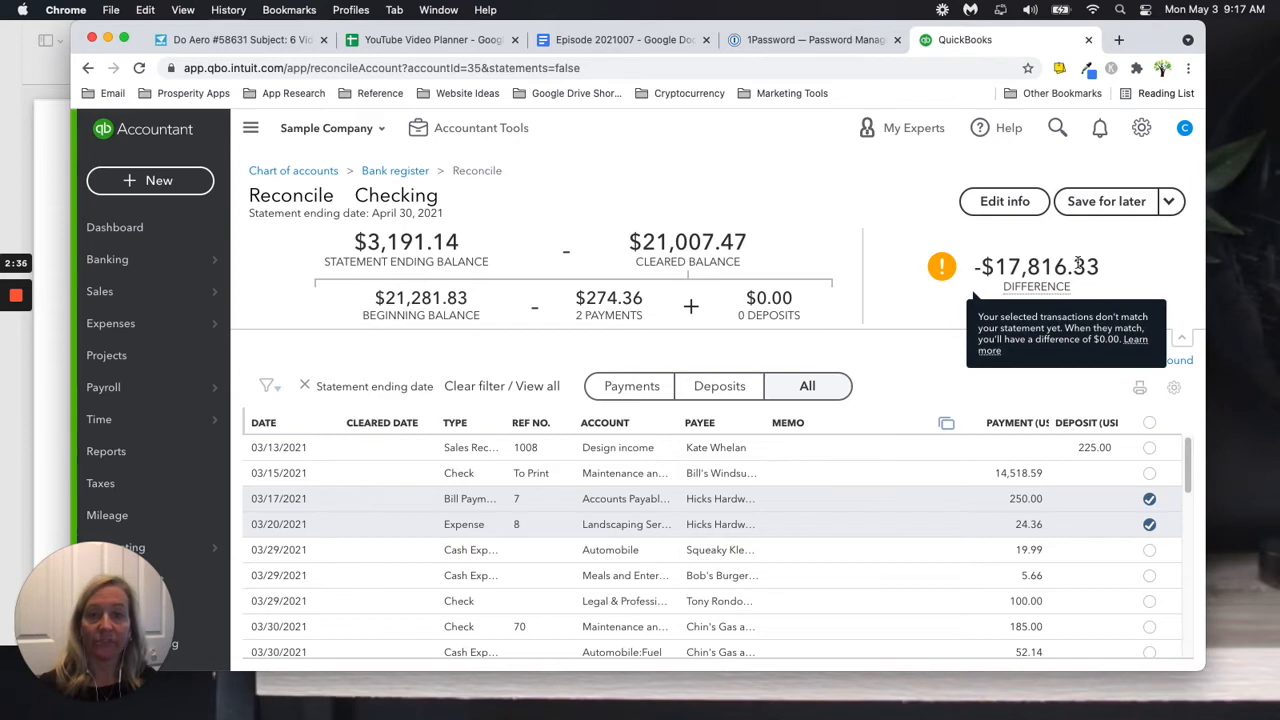
left_click(1148, 428)
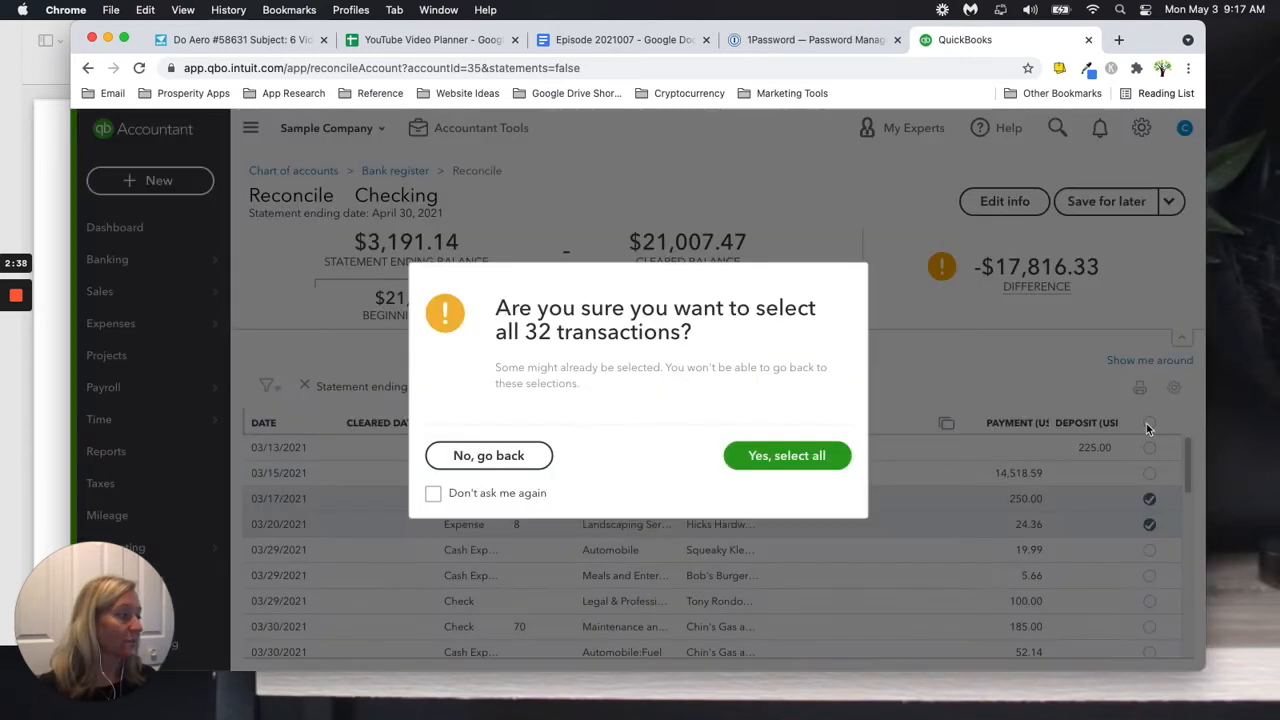
left_click(826, 457)
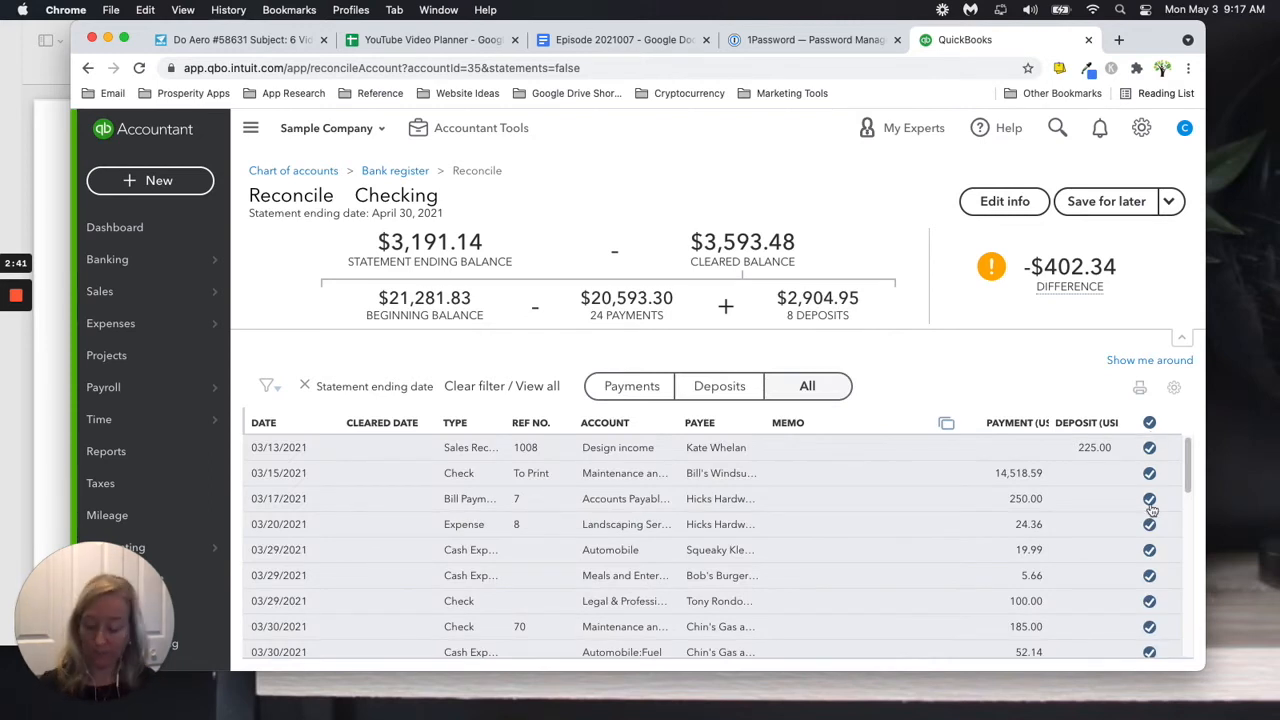
Step: Unmark the 03/29 cash expense of 5.66 and the 04/06 deposit of 408.00
left_click(1149, 576)
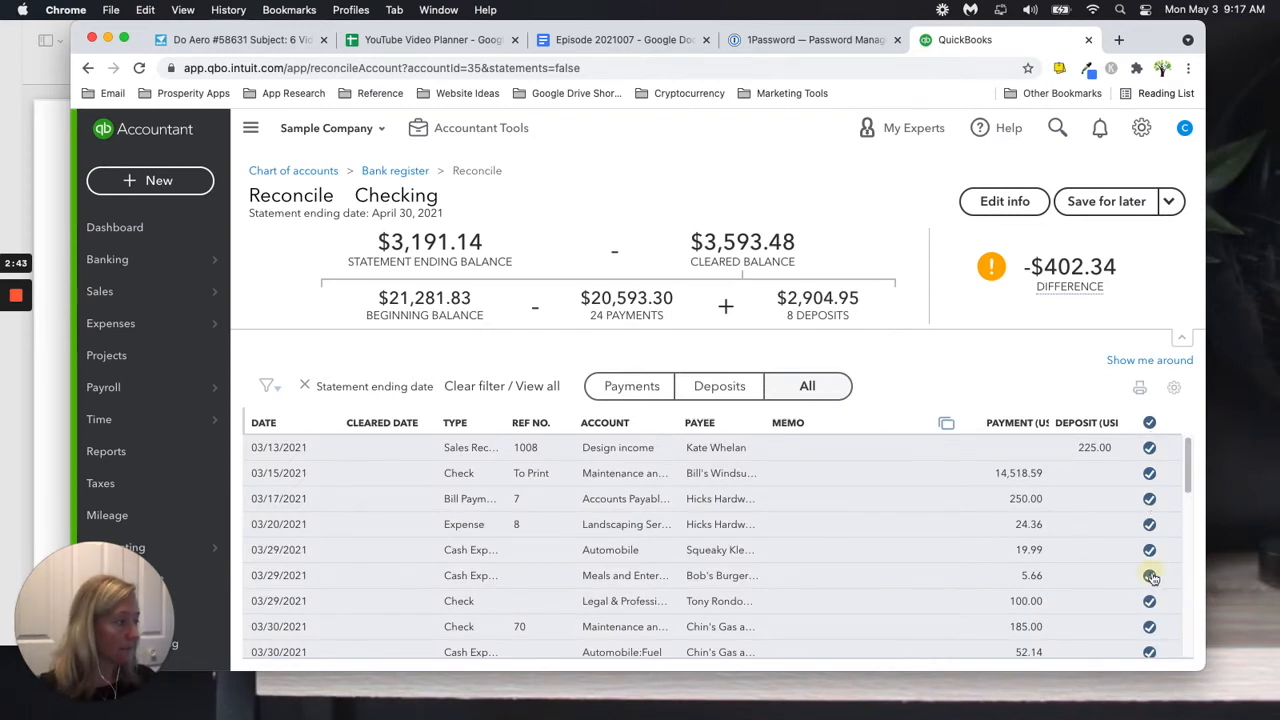
scroll(1153, 576, "down", 1)
scroll(1153, 576, "down", 10)
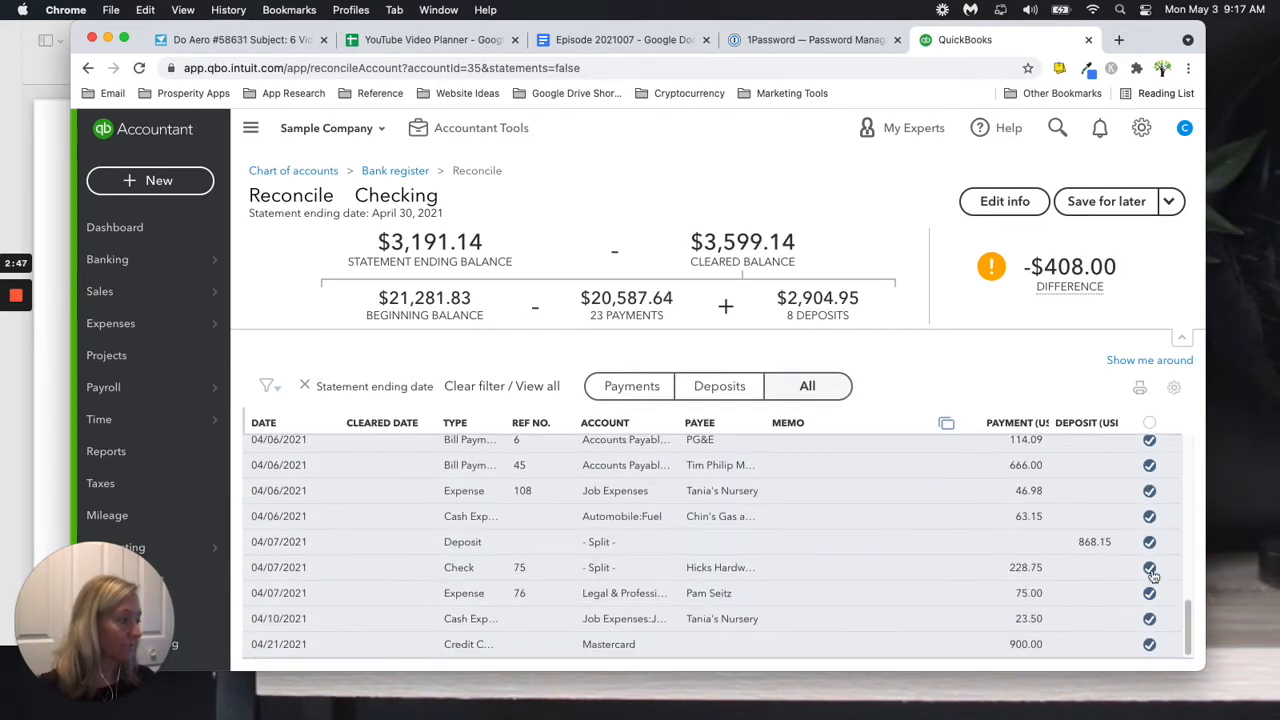
scroll(1152, 576, "up", 2)
left_click(1149, 594)
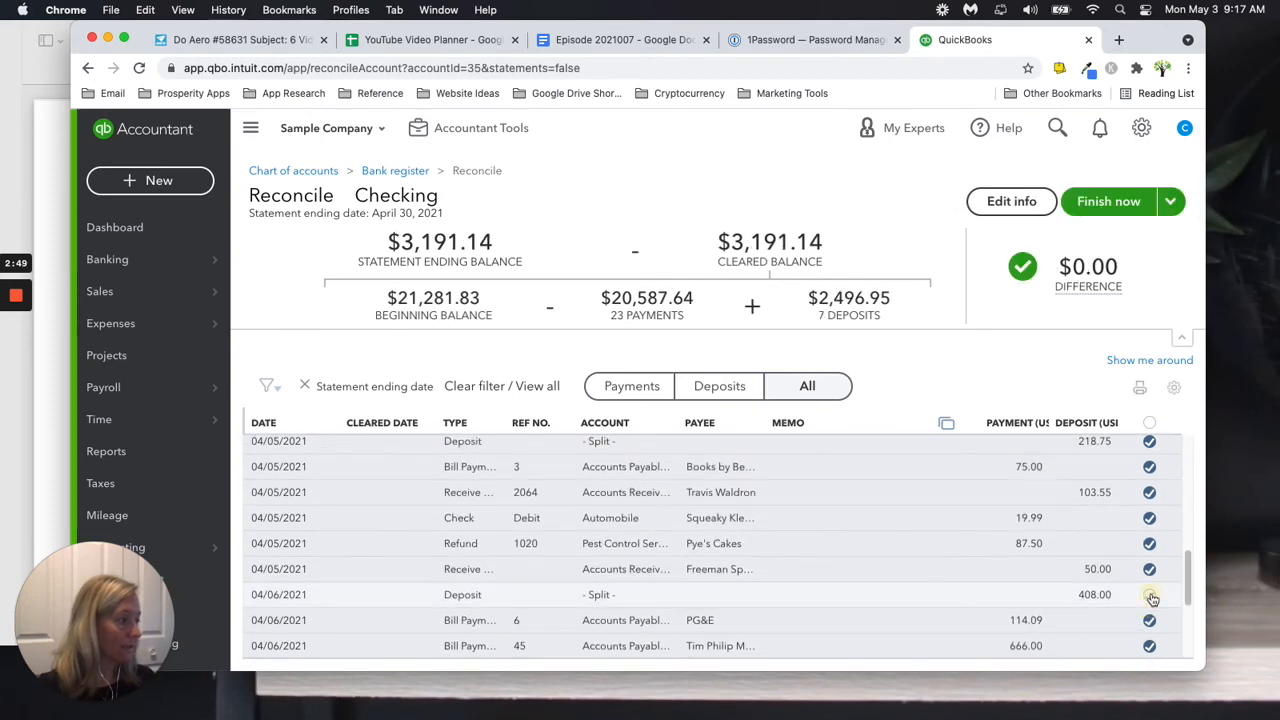
Step: Review the reconciliation difference and go through the transaction list to examine the items left uncleared
scroll(1020, 547, "up", 10)
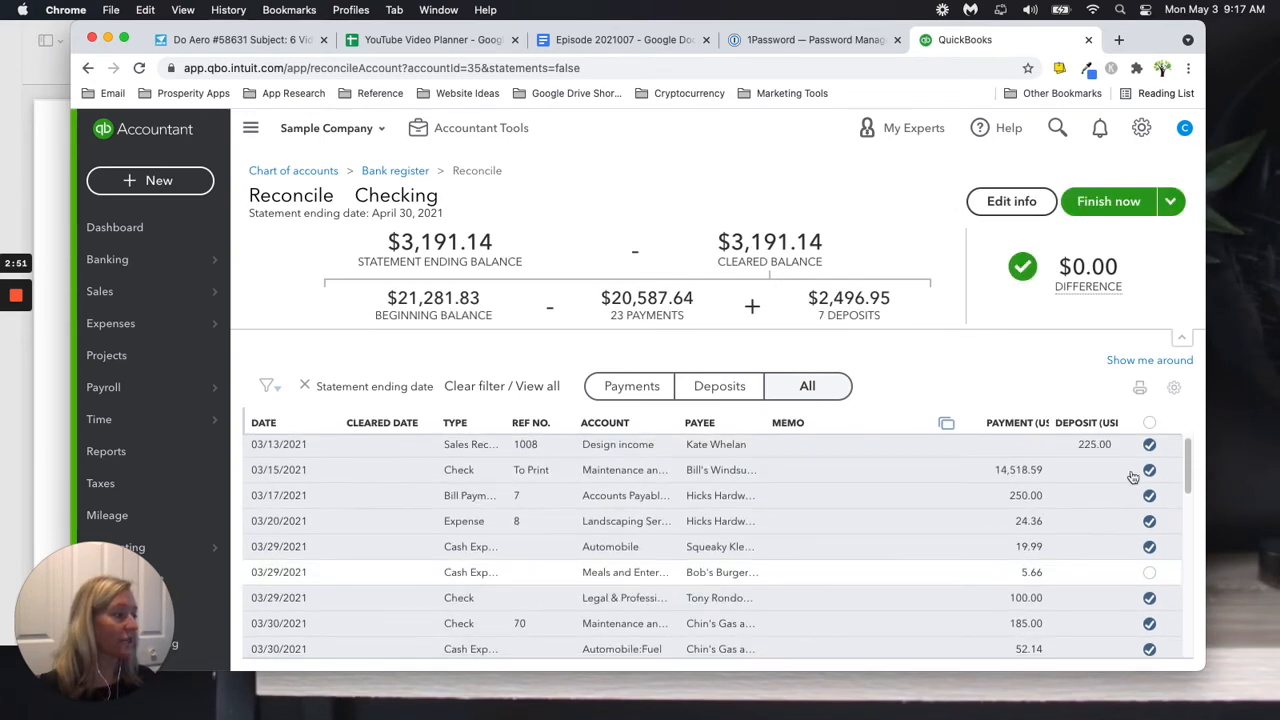
mouse_move(1007, 313)
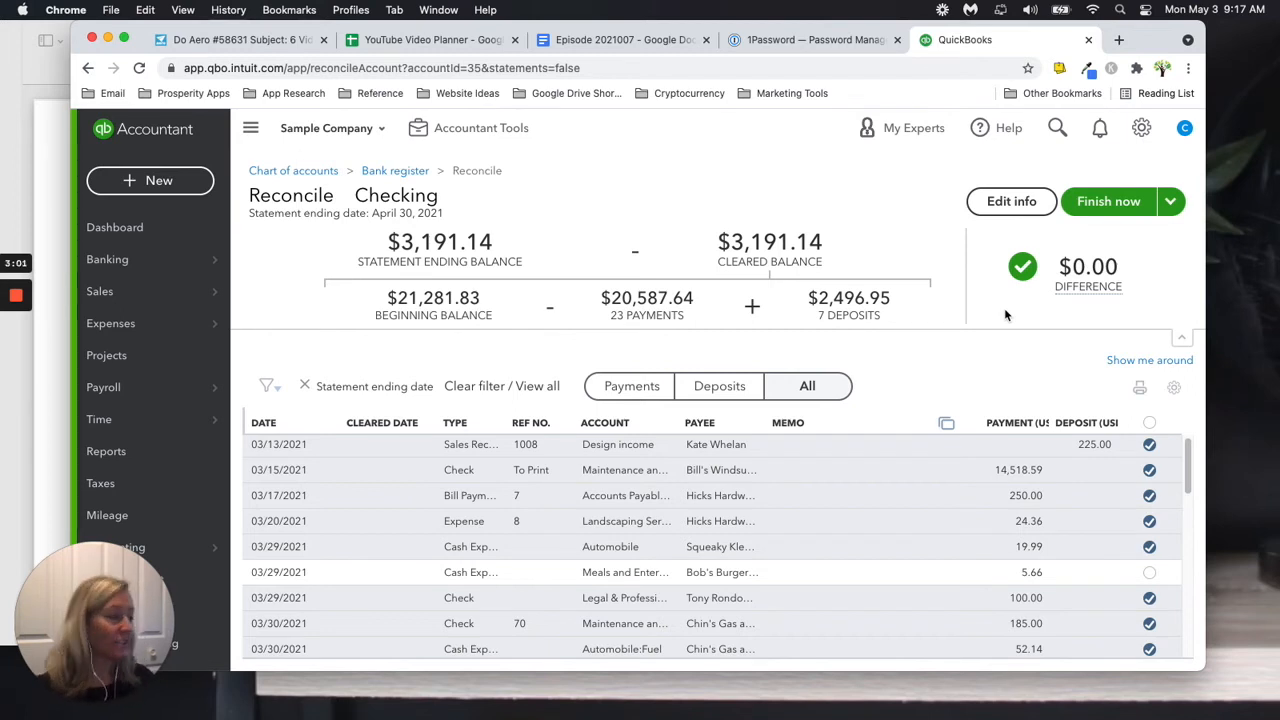
scroll(1048, 508, "down", 2)
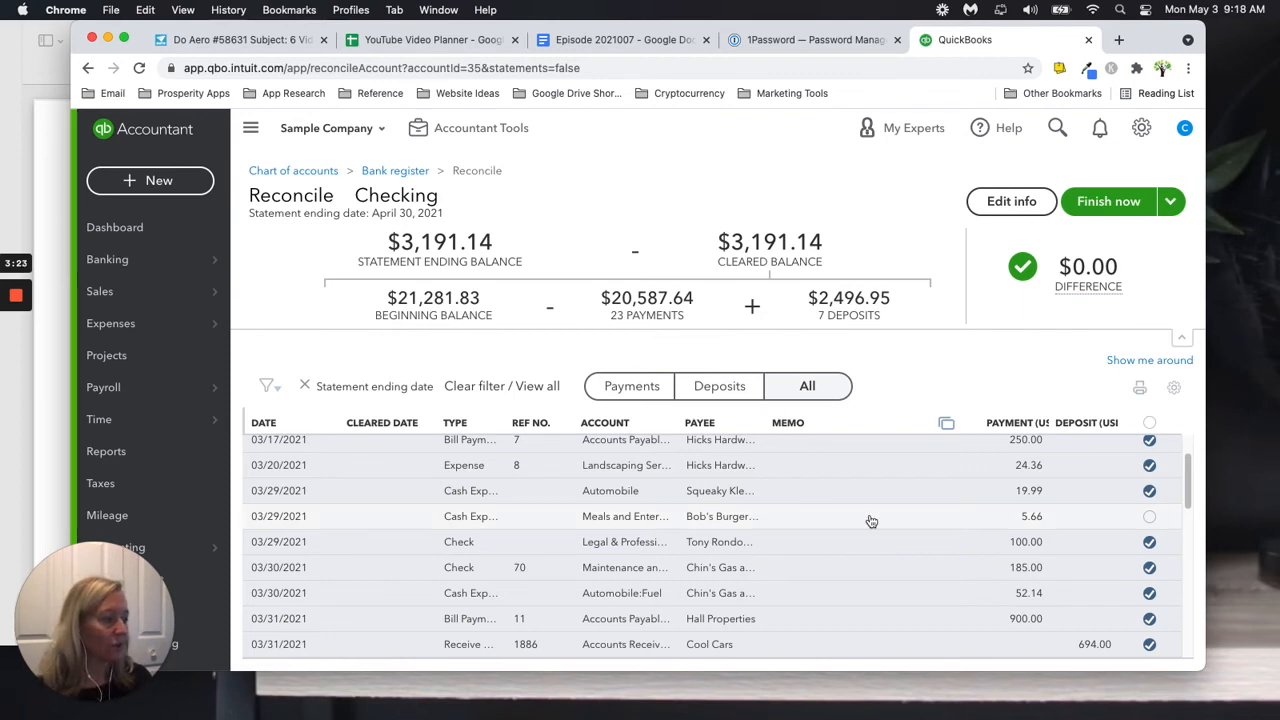
scroll(859, 607, "down", 2)
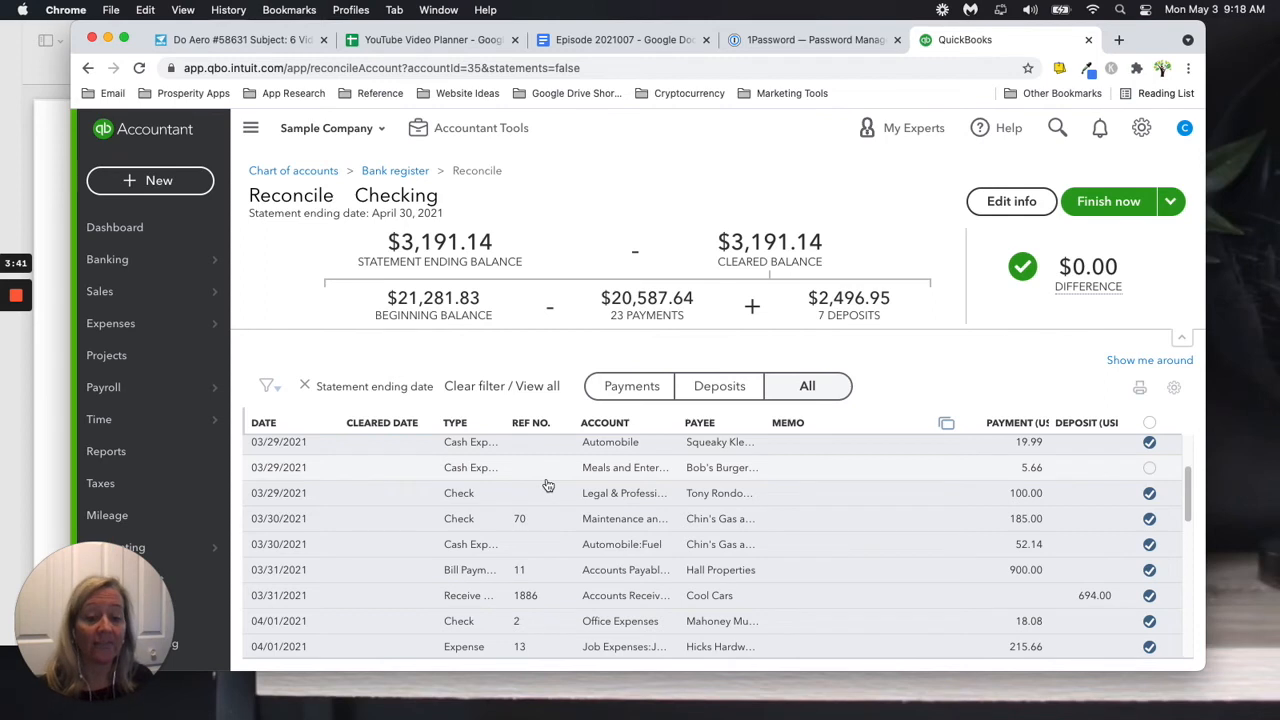
scroll(925, 560, "down", 5)
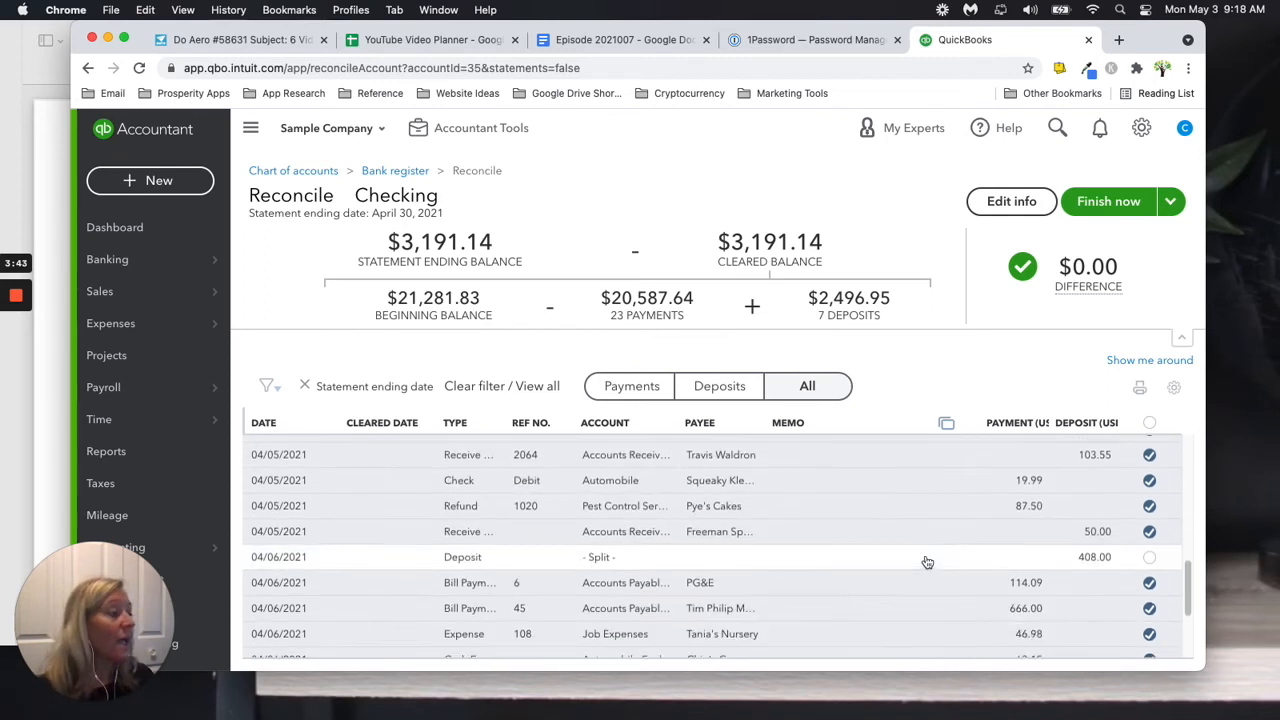
scroll(926, 562, "down", 2)
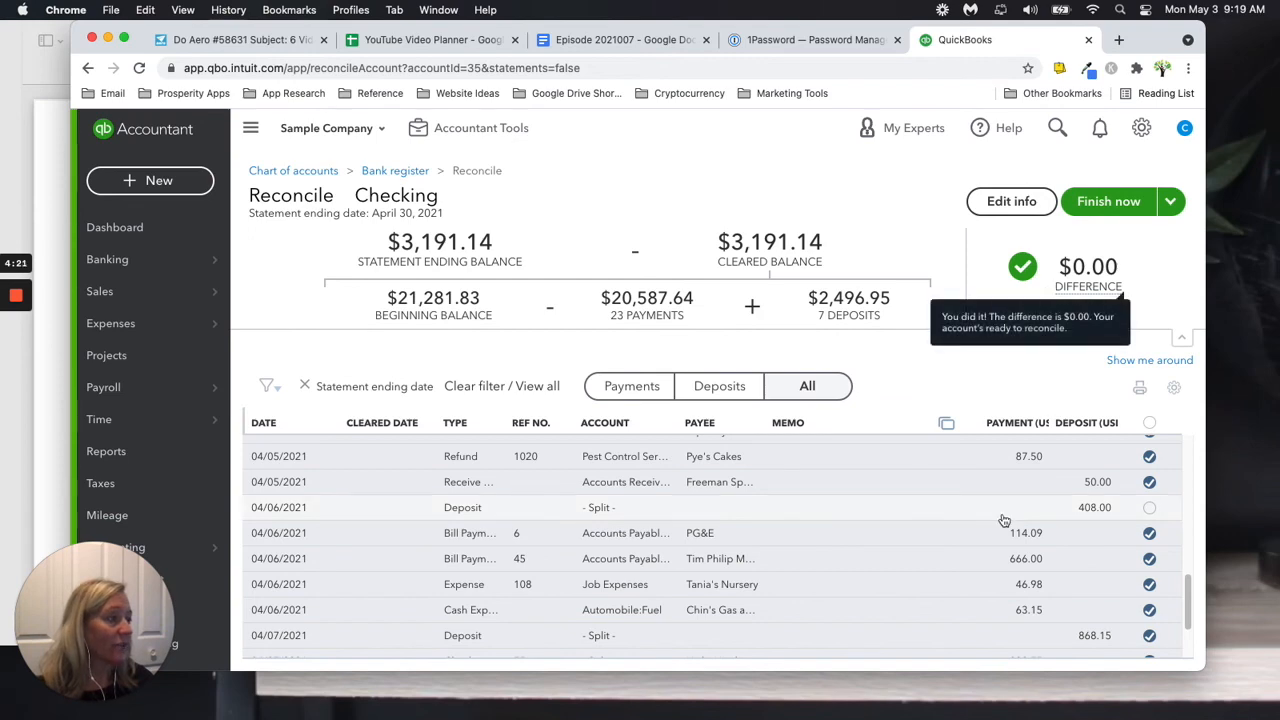
scroll(1004, 520, "down", 2)
scroll(1004, 520, "up", 5)
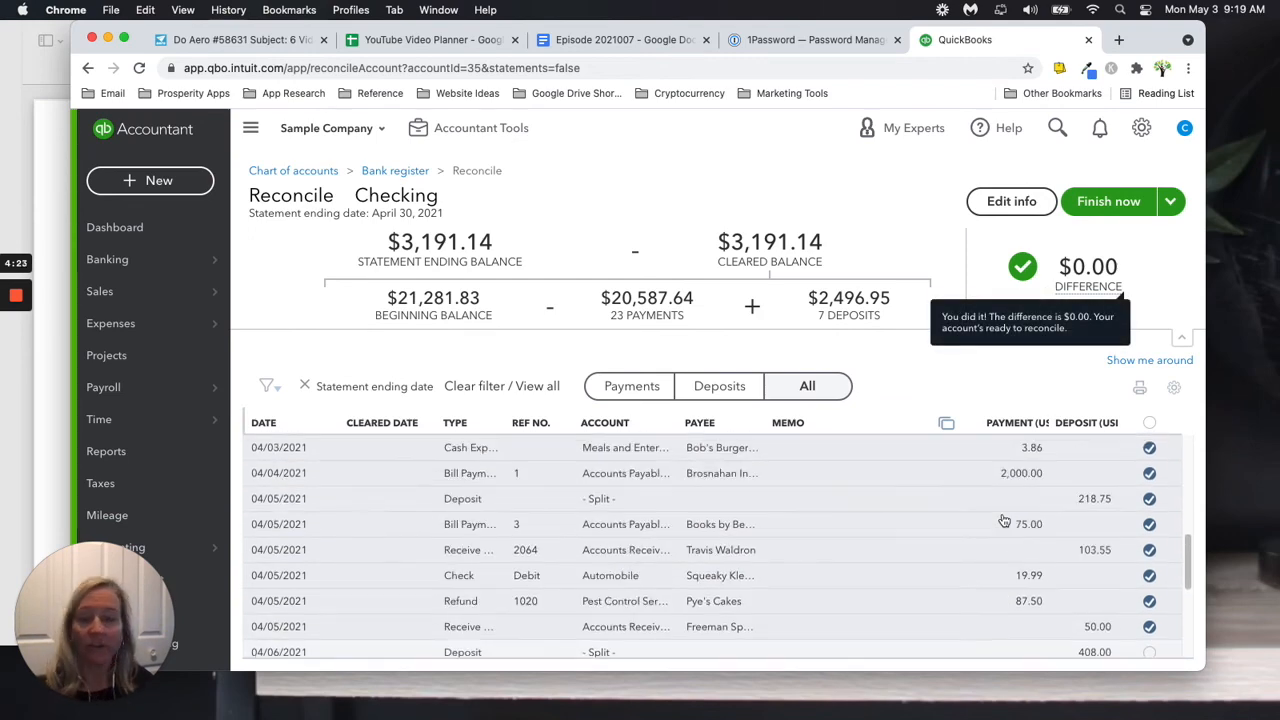
scroll(1004, 520, "up", 6)
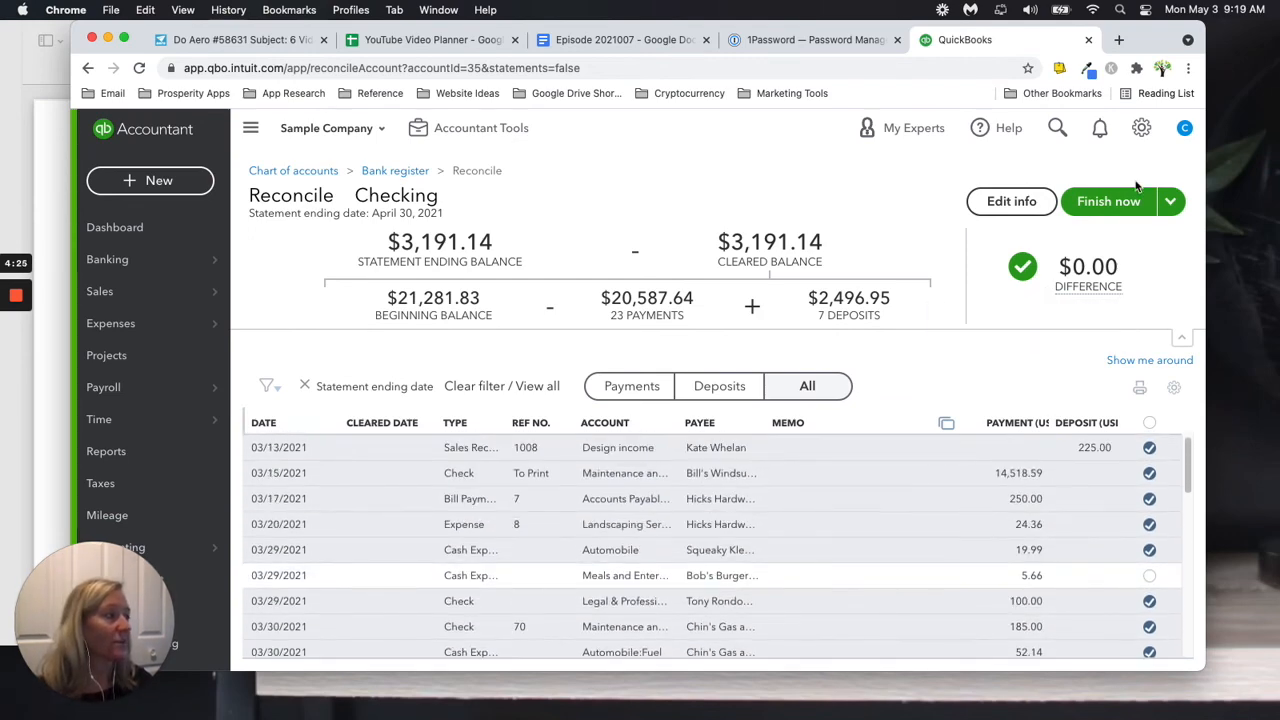
Step: Finish the Checking account reconciliation and close the completion message
left_click(1104, 202)
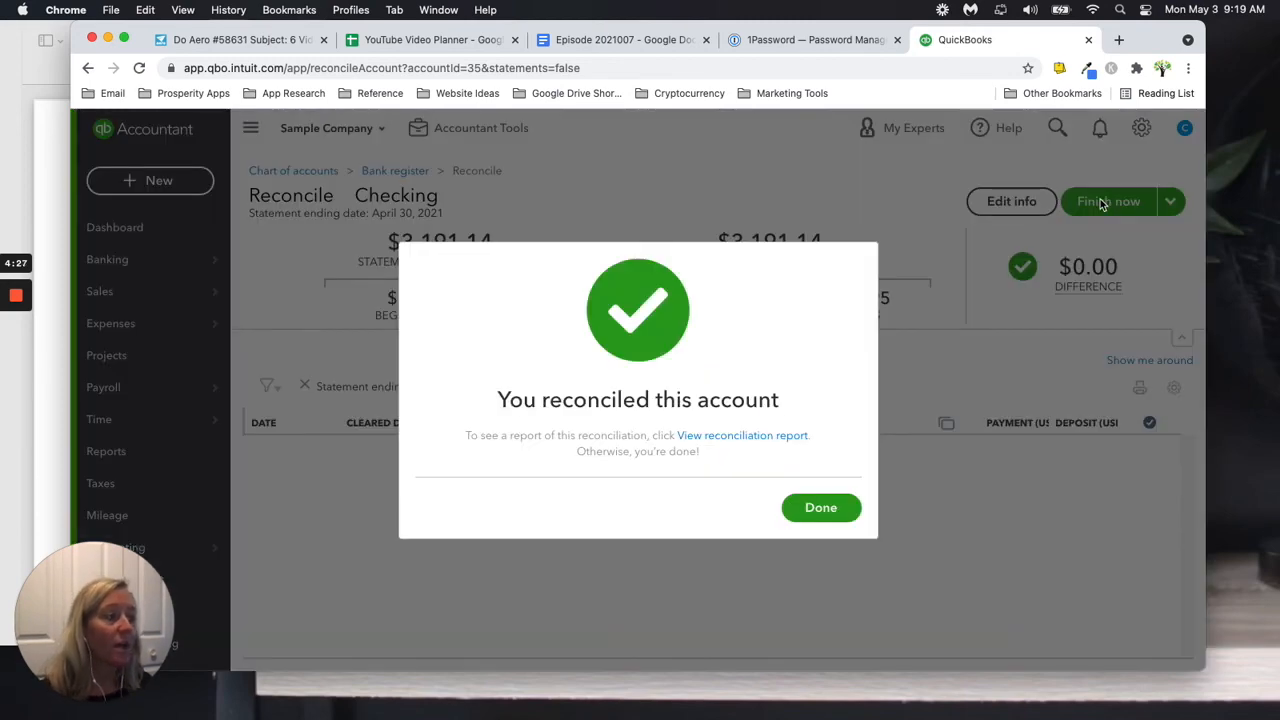
left_click(821, 508)
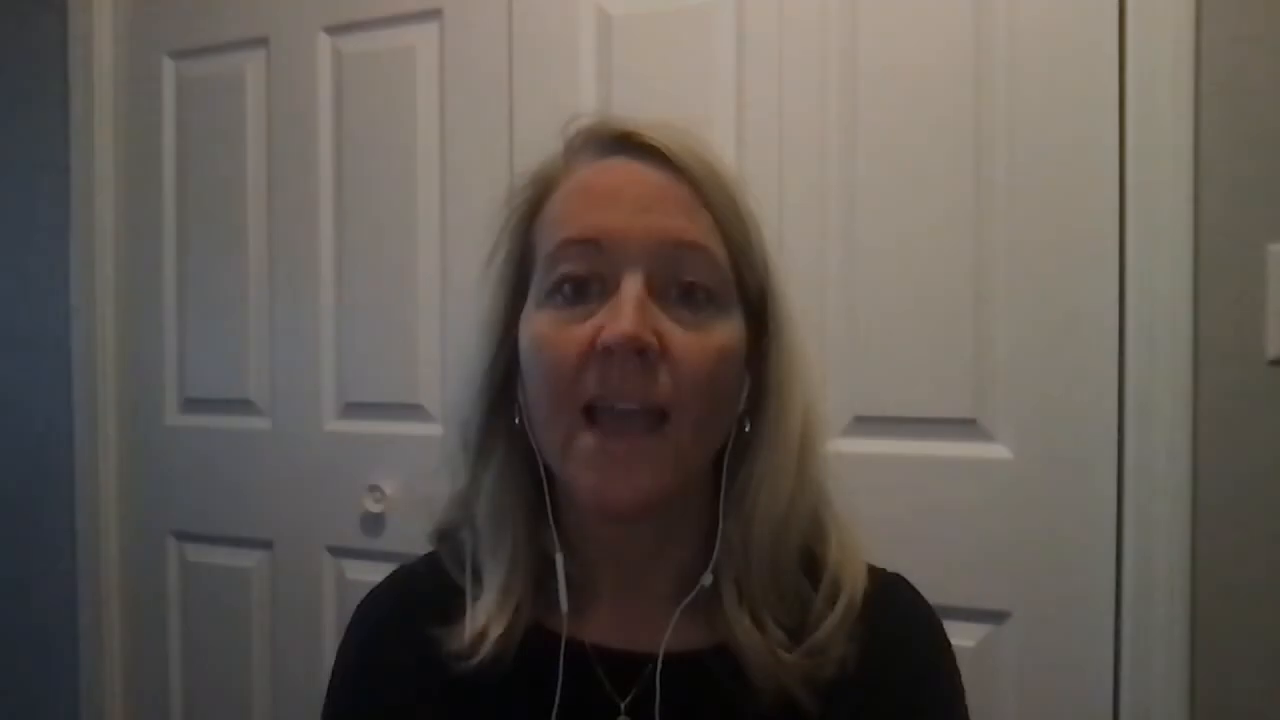